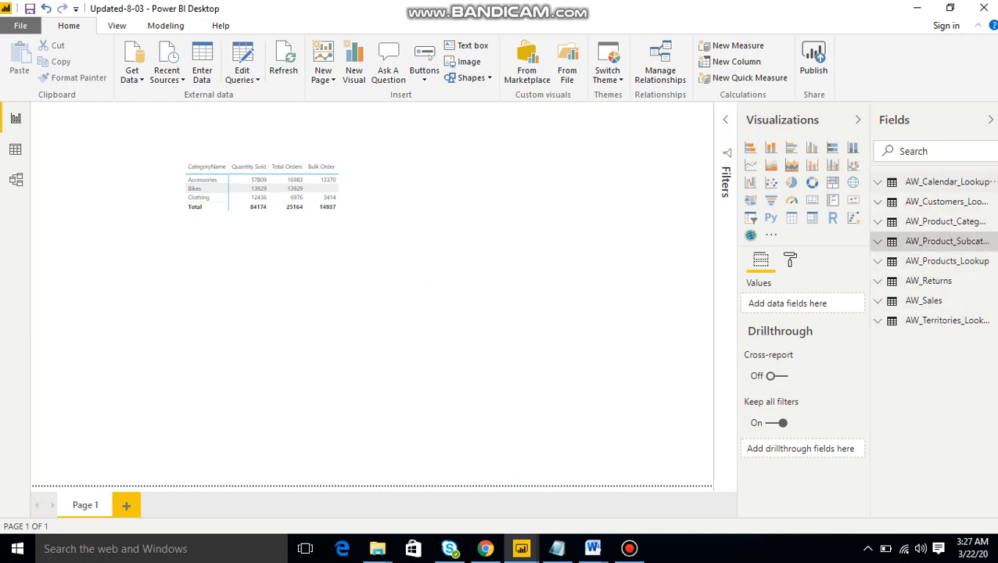
Examine the AW_Calendar_Lookup table's Weekend column in the data view, and return to the report.
{"action": "left_click", "coordinate": [942, 181]}
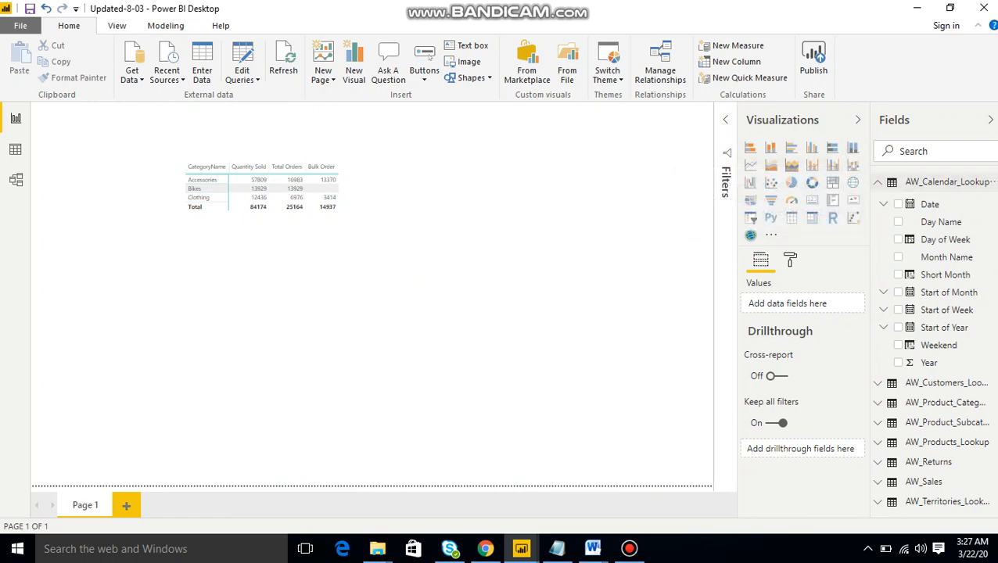
{"action": "left_click", "coordinate": [942, 182]}
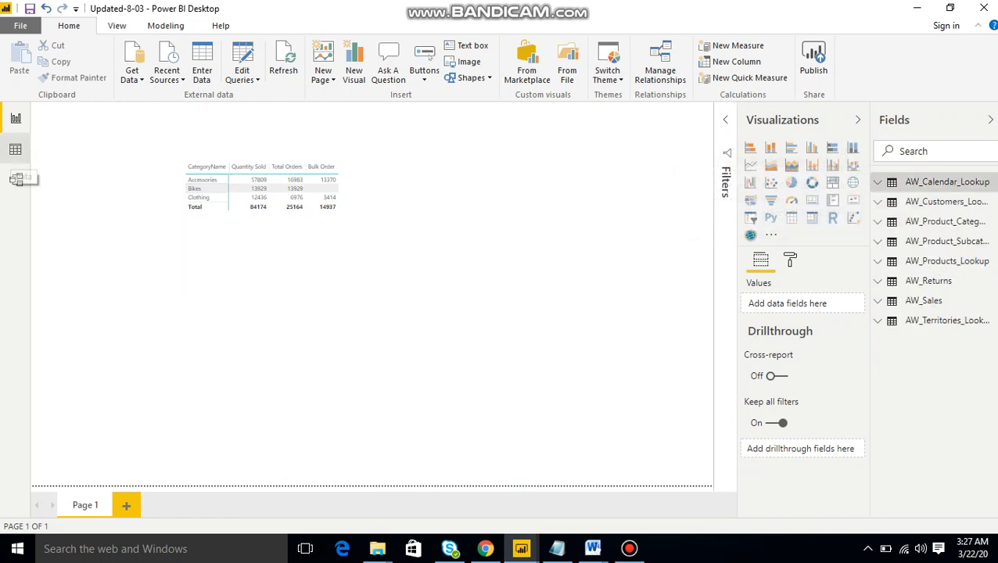
{"action": "left_click", "coordinate": [15, 150]}
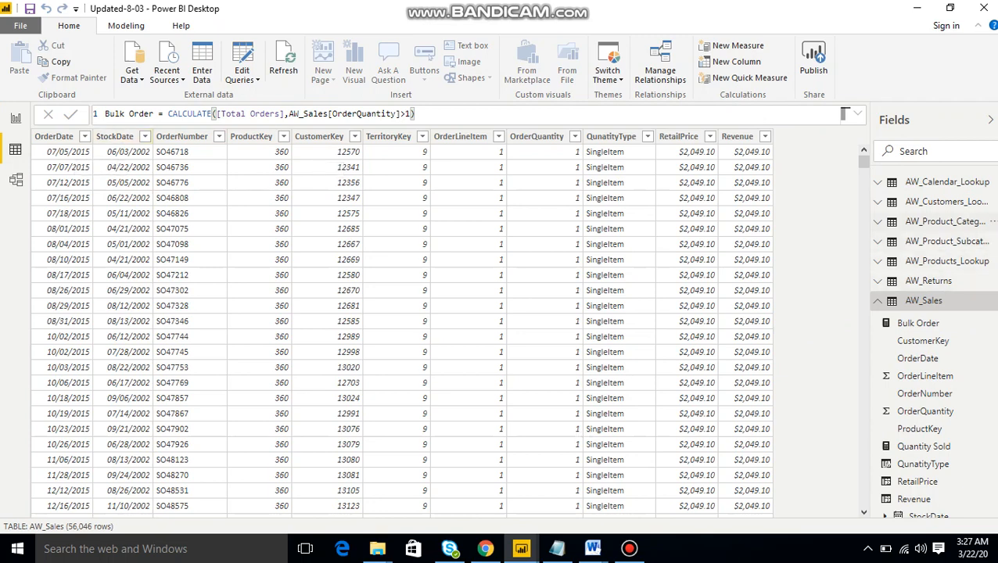
{"action": "left_click", "coordinate": [946, 181]}
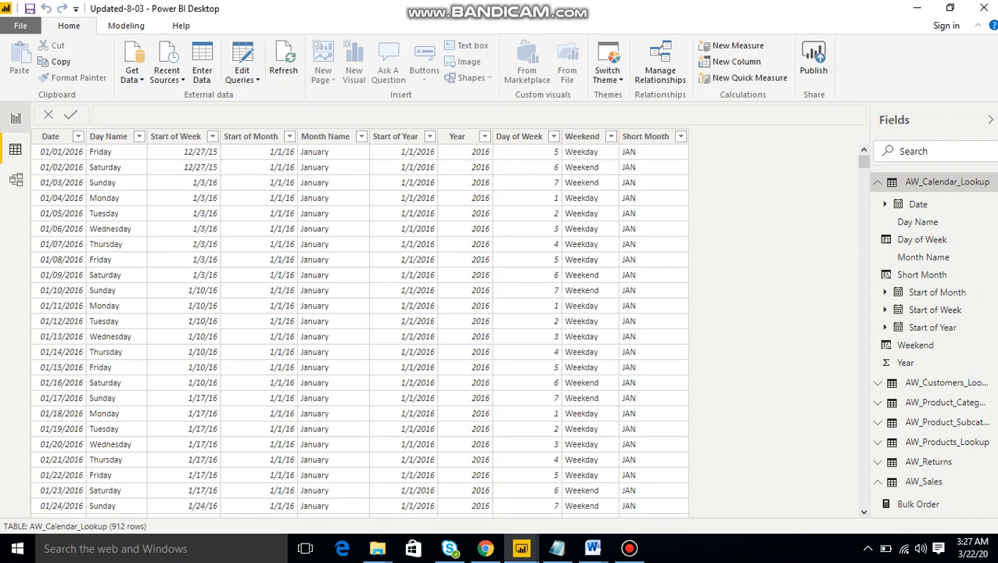
{"action": "left_click", "coordinate": [15, 118]}
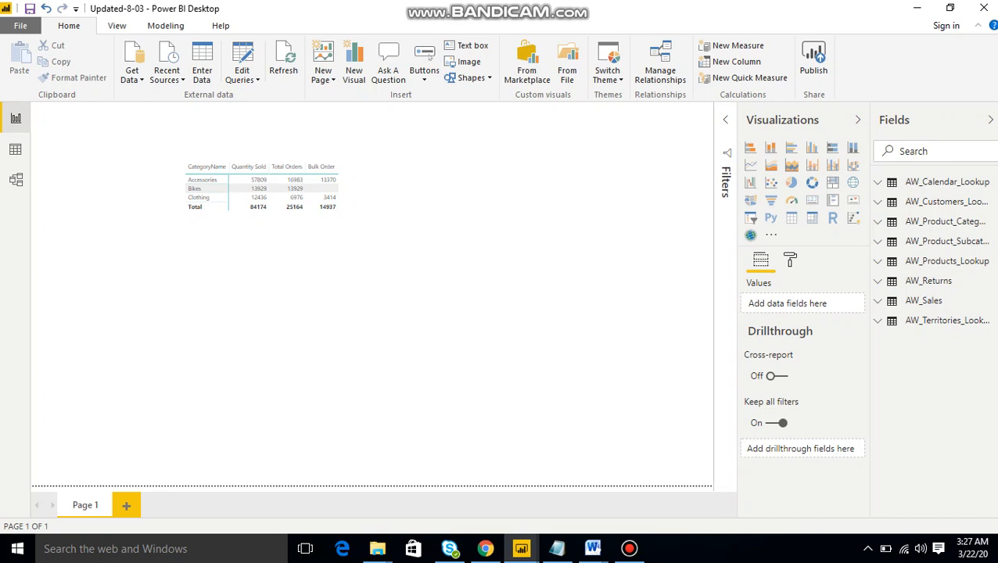
Create a measure named Weekend Orders in the AW_Sales table, starting its formula as CALCULATE with [Total Orders] as the expression.
{"action": "left_click", "coordinate": [923, 301]}
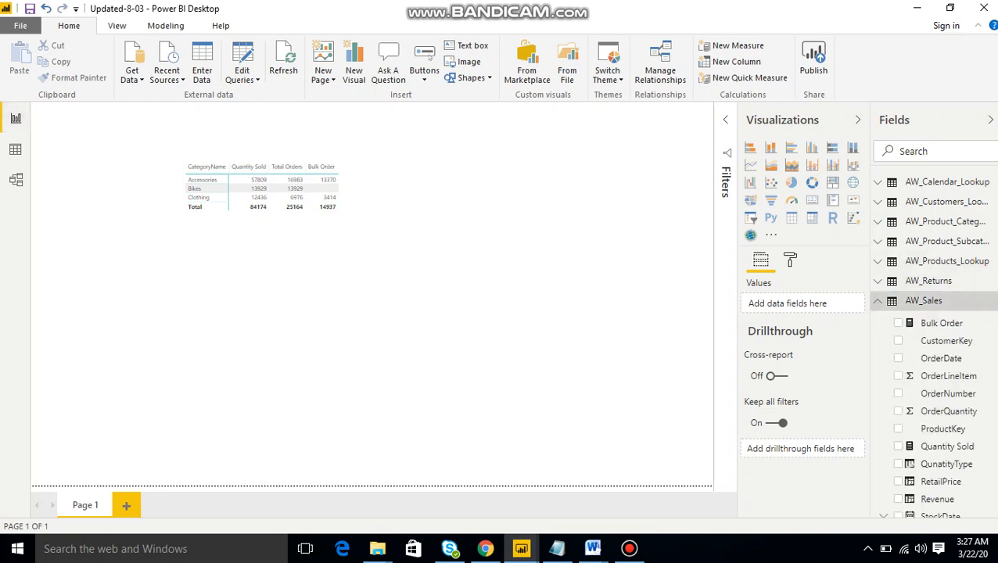
{"action": "left_click", "coordinate": [986, 300]}
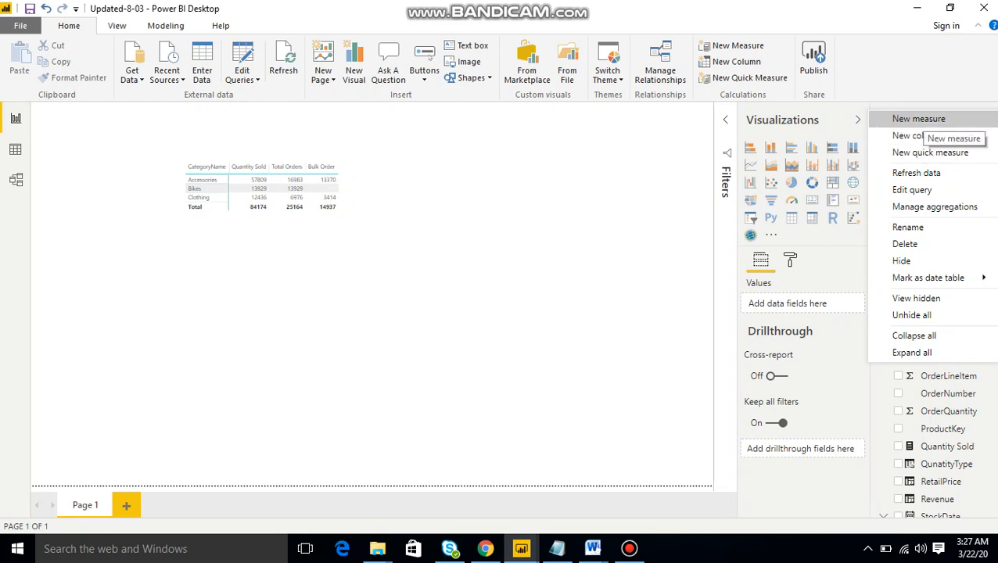
{"action": "left_click", "coordinate": [919, 119]}
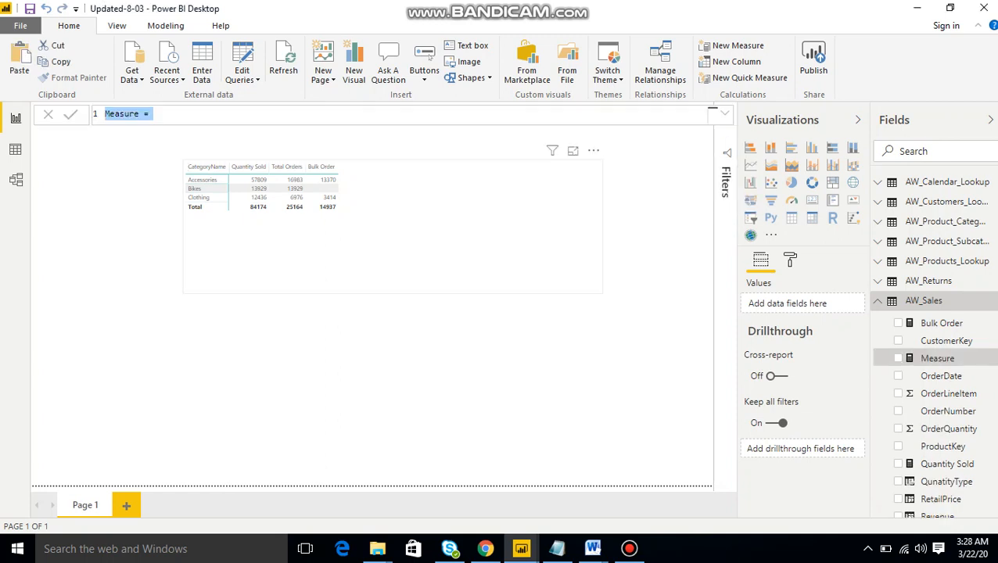
{"action": "type", "text": "Week"}
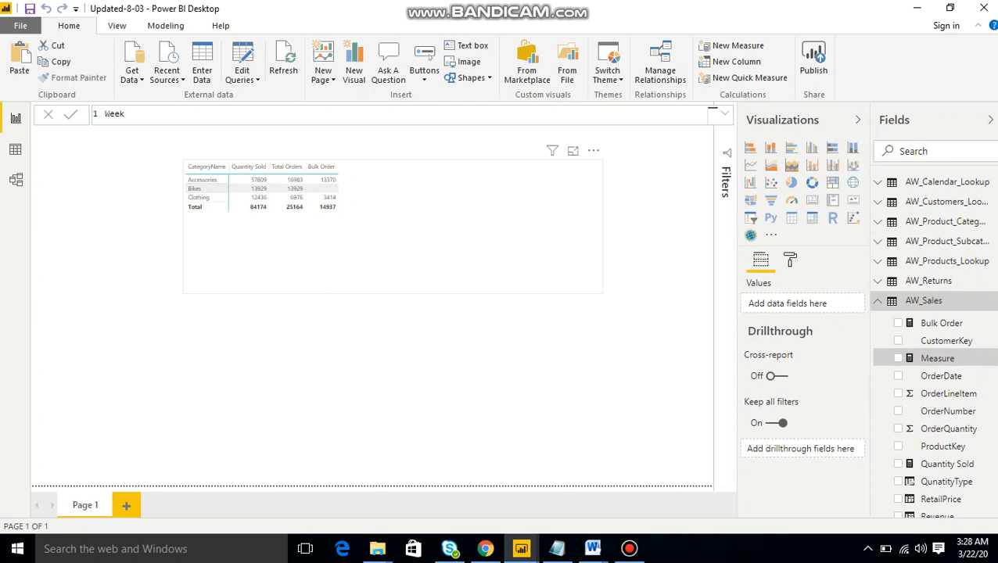
{"action": "type", "text": "end Orders = Cal"}
{"action": "key", "text": "Tab"}
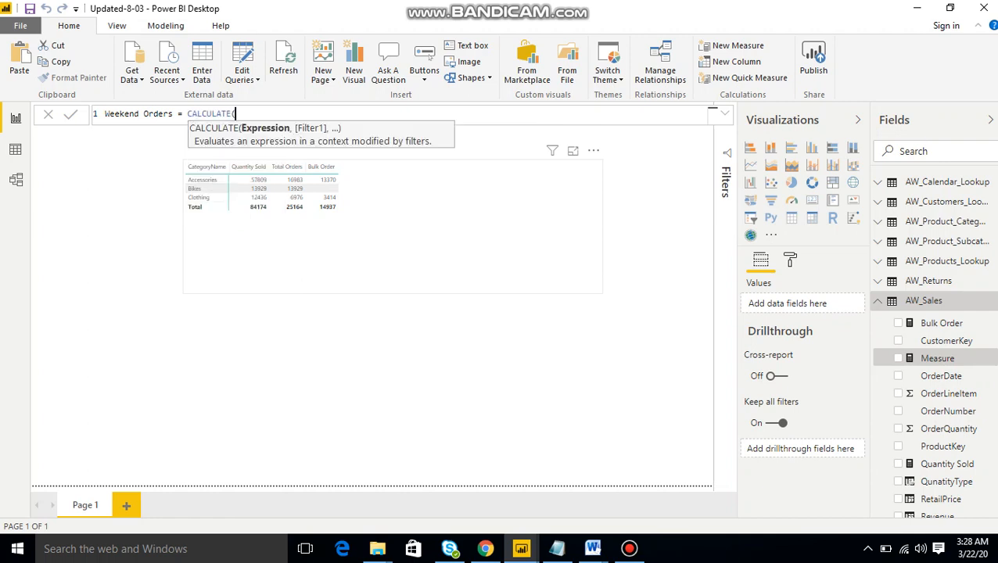
{"action": "type", "text": "ord"}
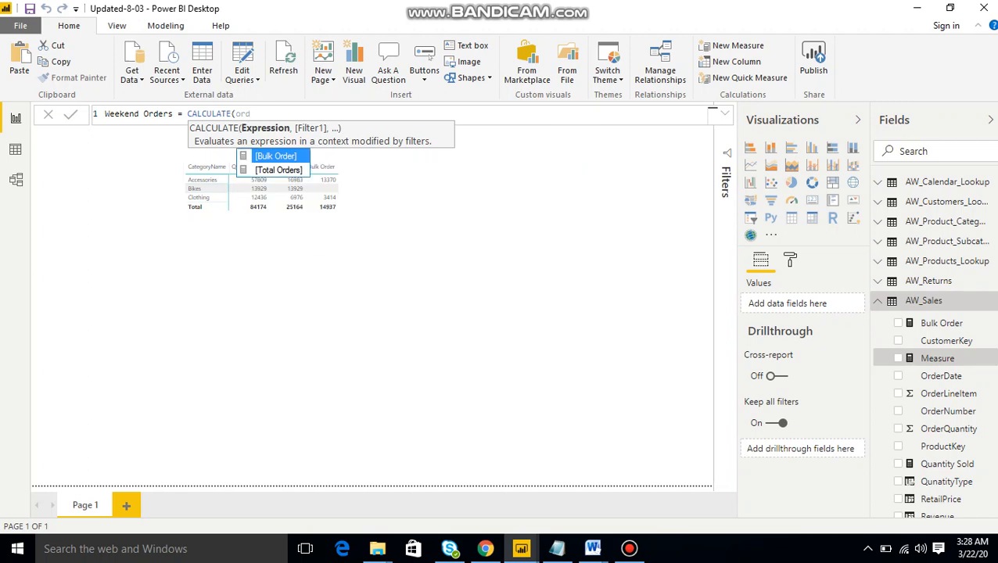
{"action": "key", "text": "Down"}
{"action": "key", "text": "Tab"}
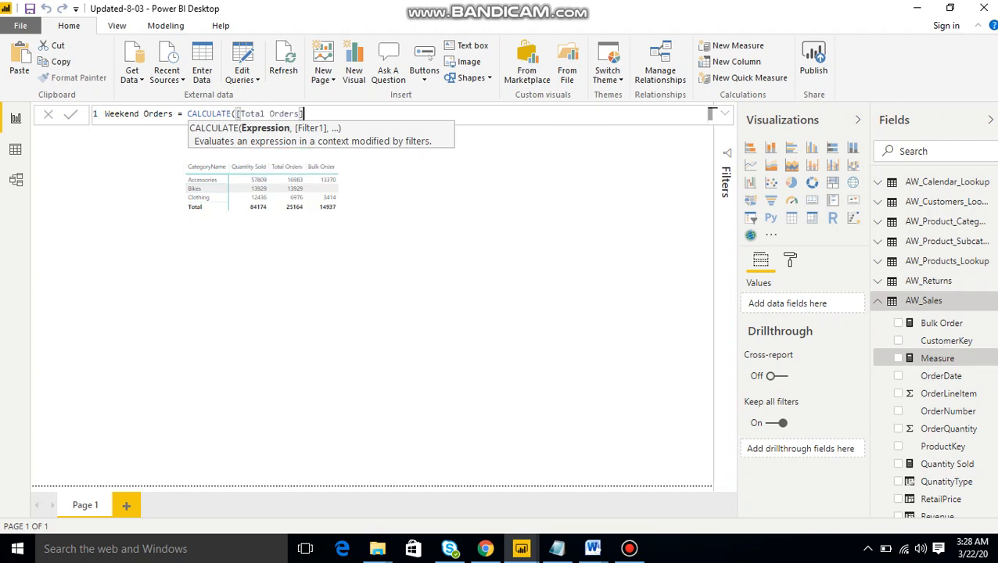
Complete the Weekend Orders formula with the filter AW_Calendar_Lookup[Weekend]="Weekend" and commit the measure.
{"action": "type", "text": ","}
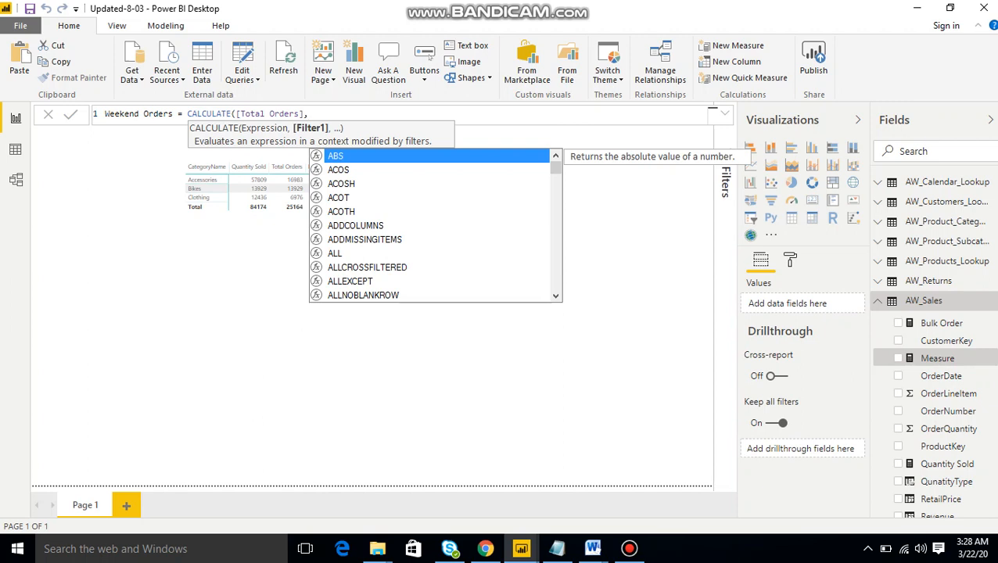
{"action": "type", "text": "w"}
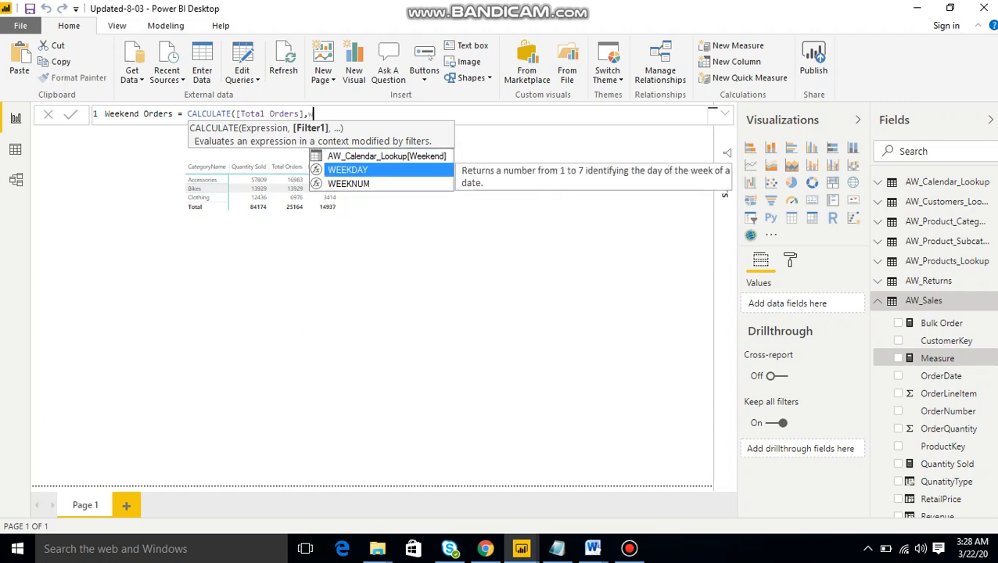
{"action": "key", "text": "Up"}
{"action": "key", "text": "Tab"}
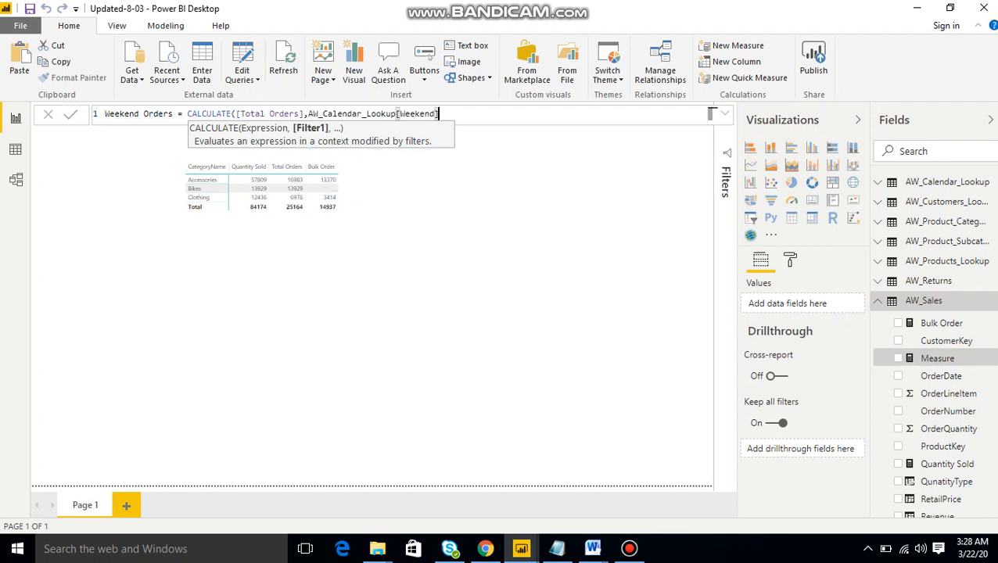
{"action": "type", "text": "=\"\""}
{"action": "key", "text": "Left"}
{"action": "type", "text": "Weekend"}
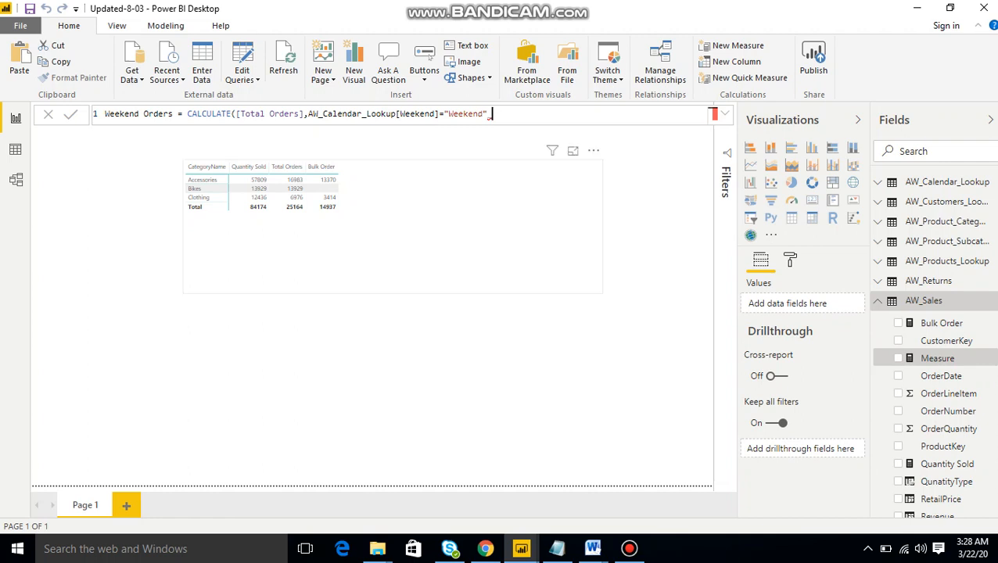
{"action": "key", "text": "BackSpace"}
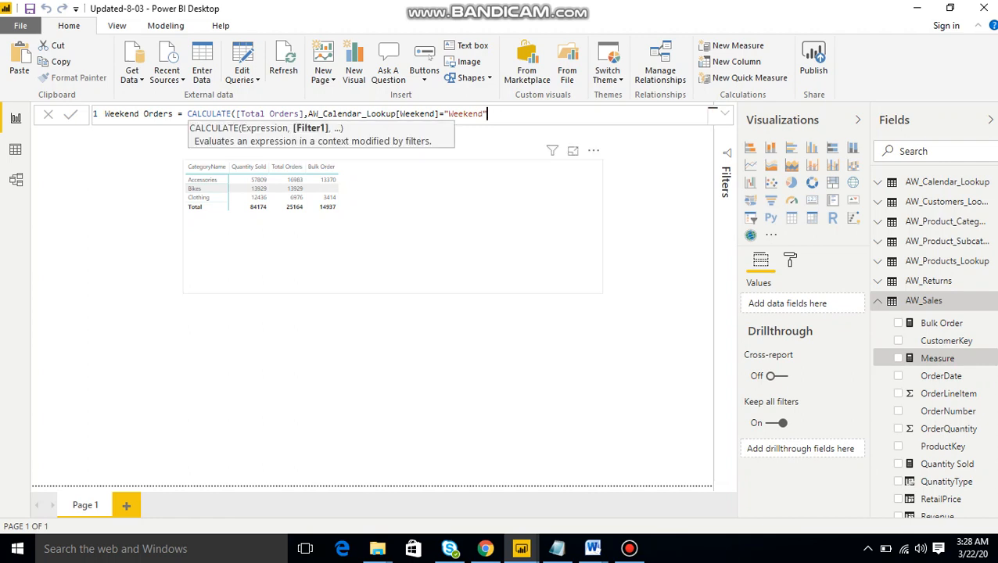
{"action": "type", "text": ")"}
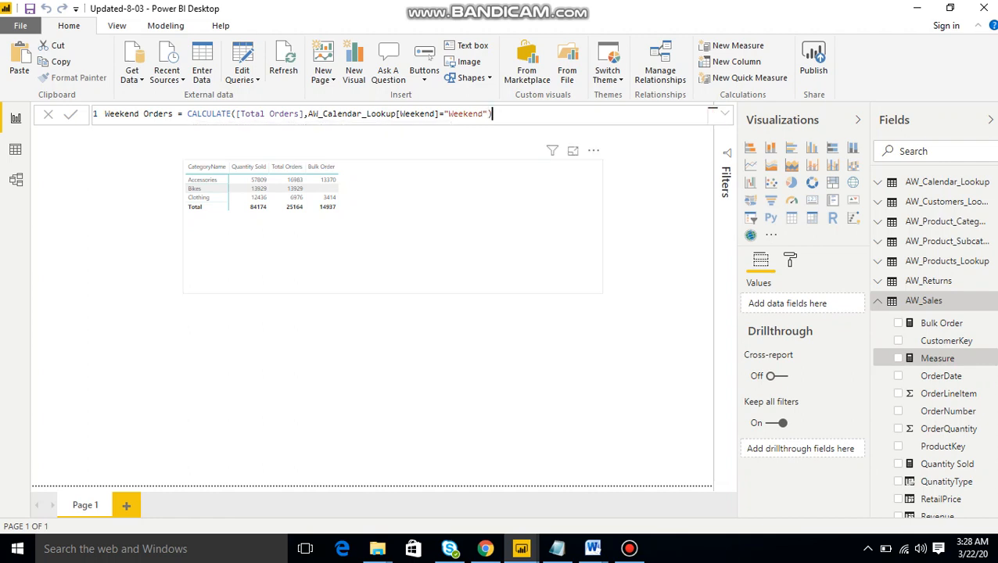
{"action": "key", "text": "Return"}
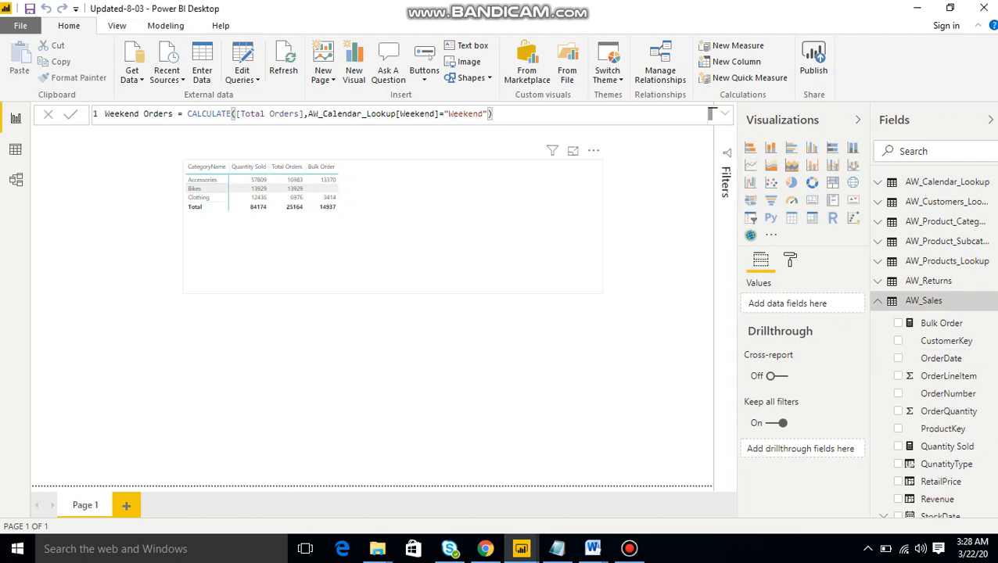
Select the category matrix and display the formula of the Weekend Orders measure in AW_Sales.
{"action": "left_click", "coordinate": [393, 243]}
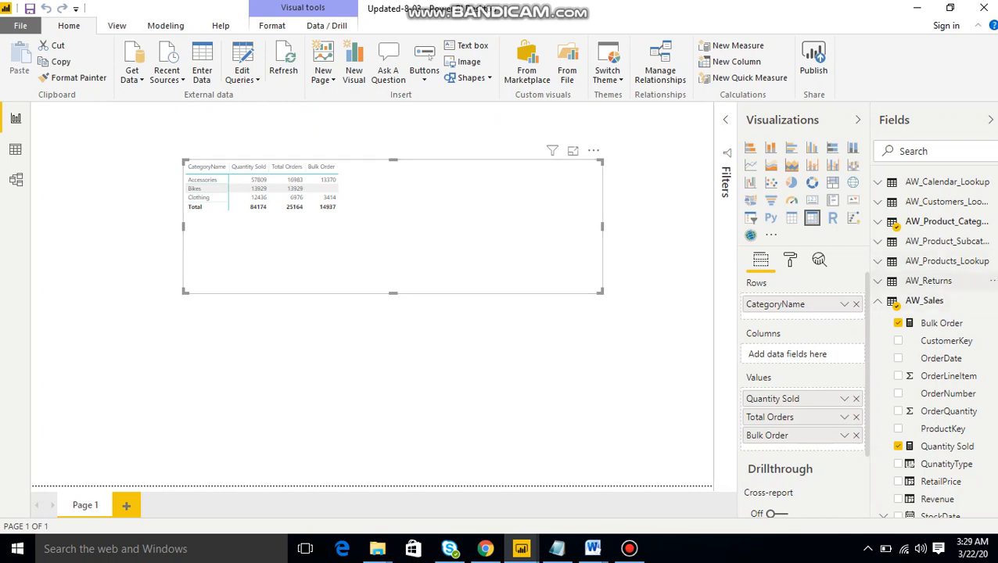
{"action": "scroll", "coordinate": [930, 344], "scroll_direction": "down", "scroll_amount": 3}
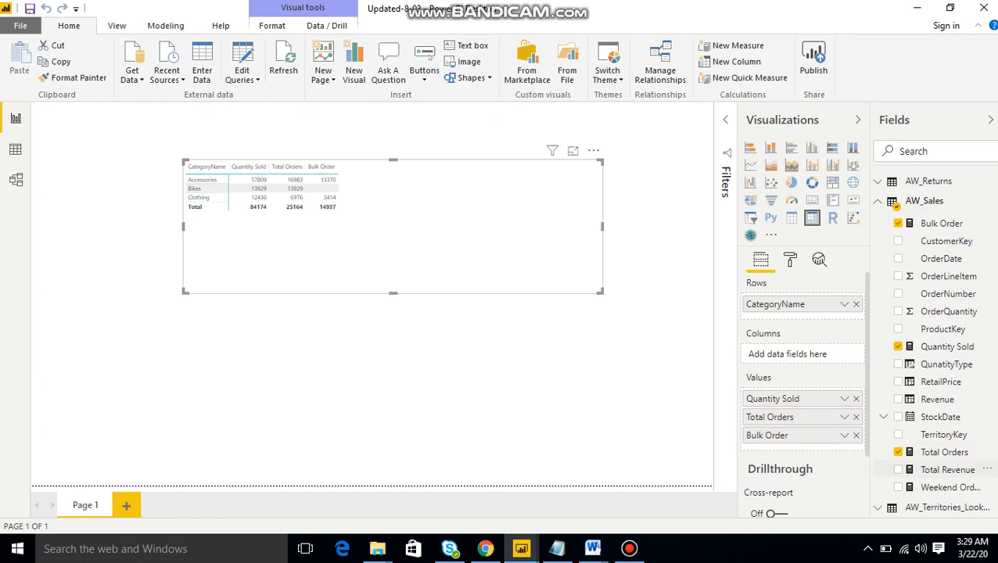
{"action": "left_click", "coordinate": [949, 487]}
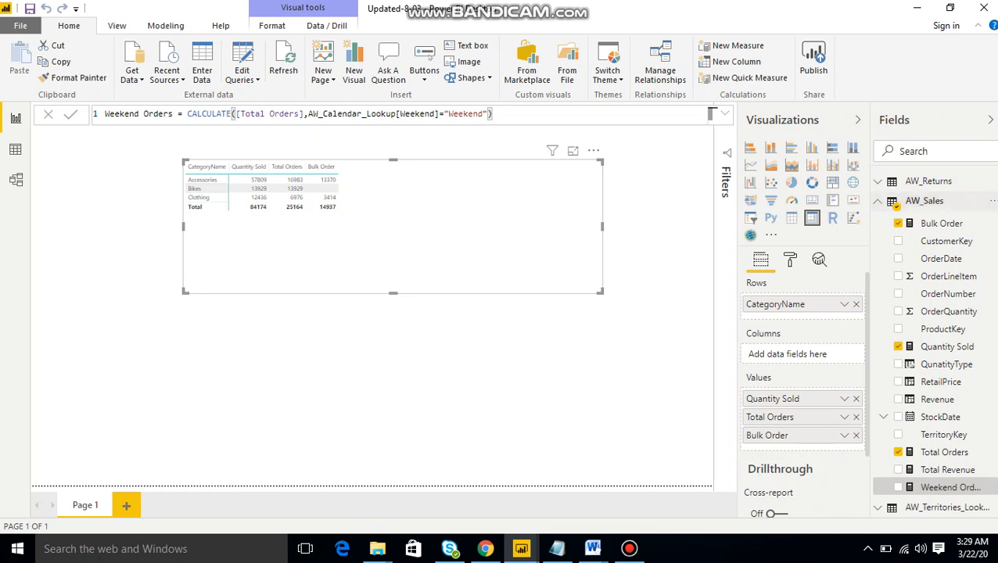
Review the day-of-week and weekday/weekend values in the AW_Calendar_Lookup rows, and go back to the report page.
{"action": "left_click", "coordinate": [877, 201]}
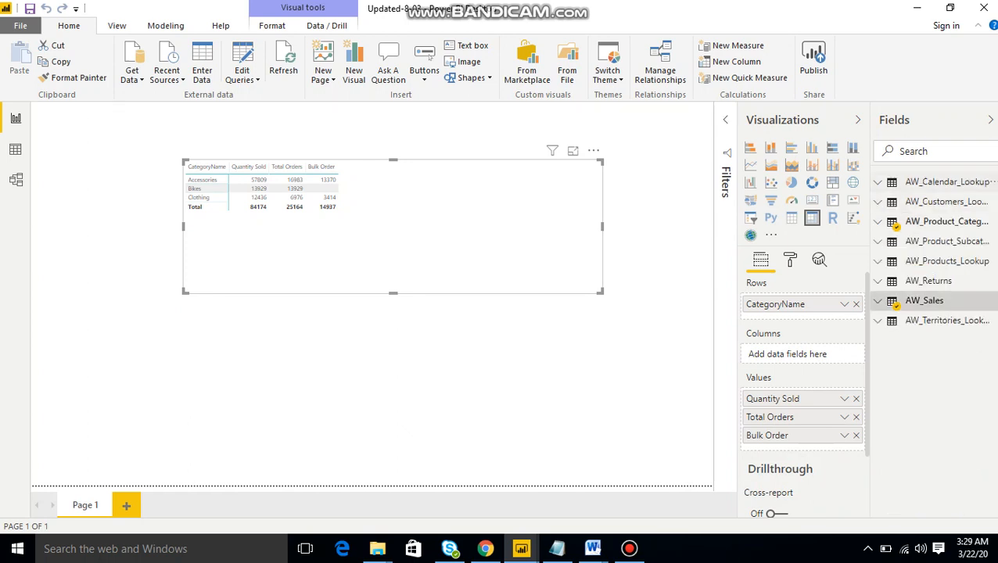
{"action": "left_click", "coordinate": [877, 182]}
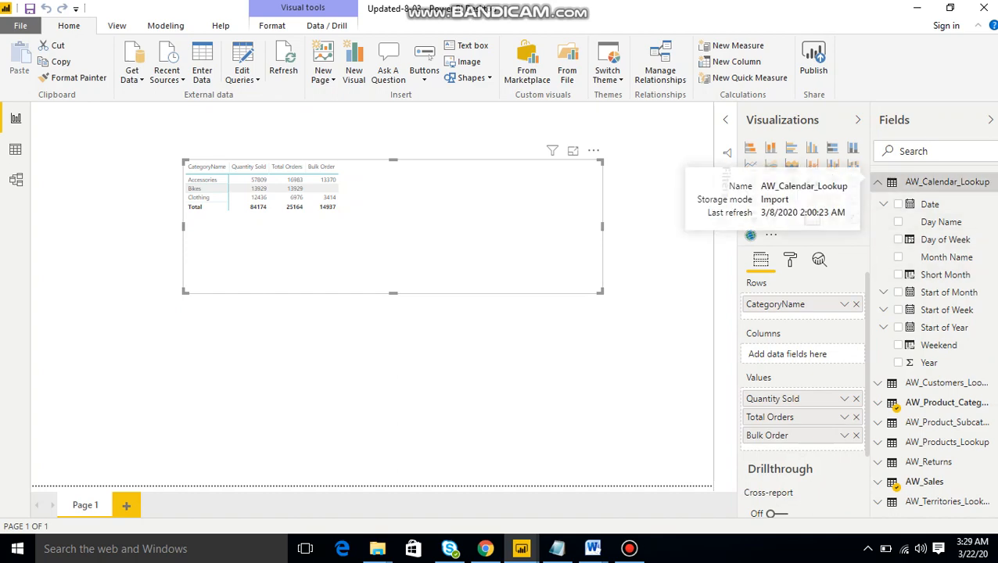
{"action": "left_click", "coordinate": [15, 148]}
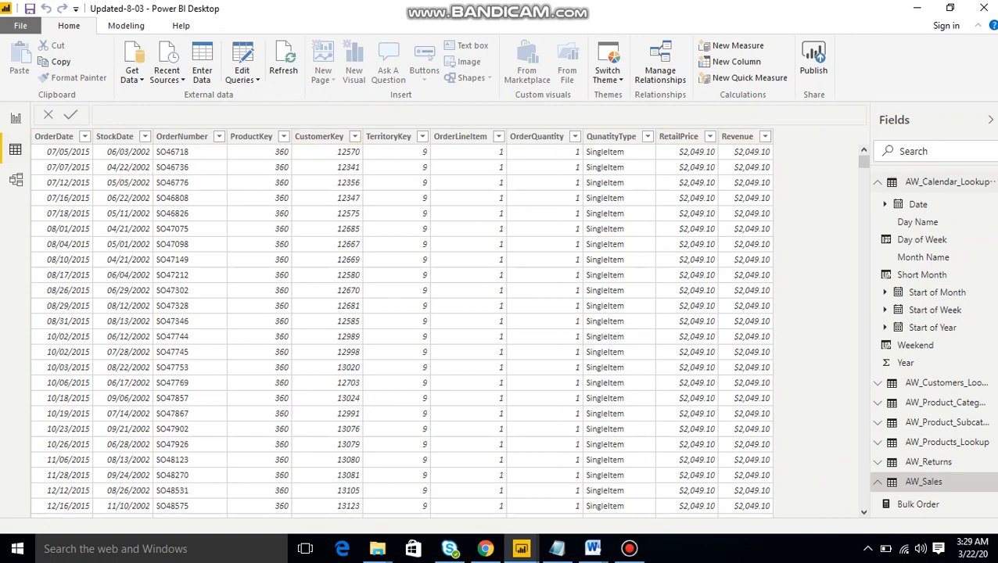
{"action": "left_click", "coordinate": [946, 182]}
{"action": "left_click", "coordinate": [946, 182]}
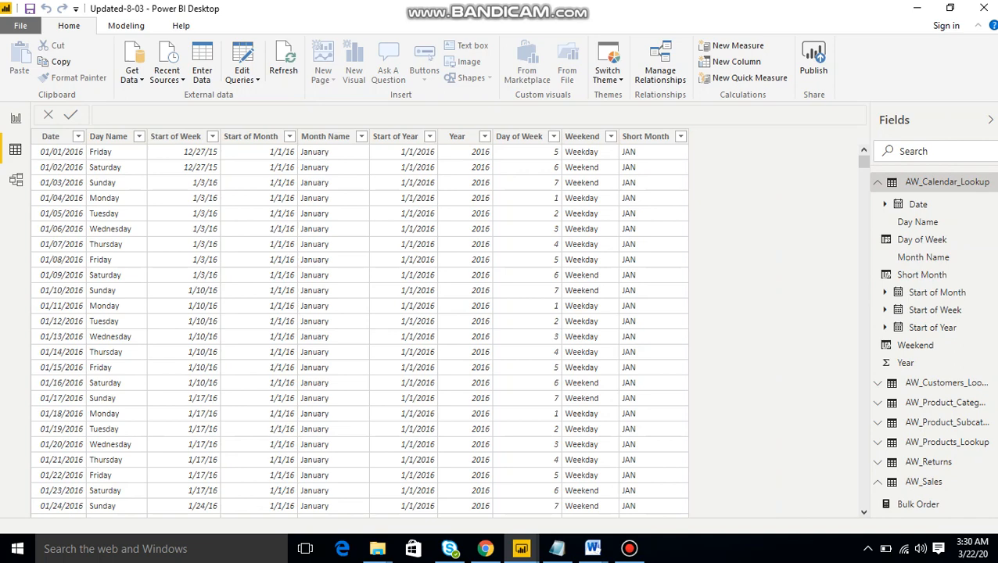
{"action": "left_click", "coordinate": [15, 118]}
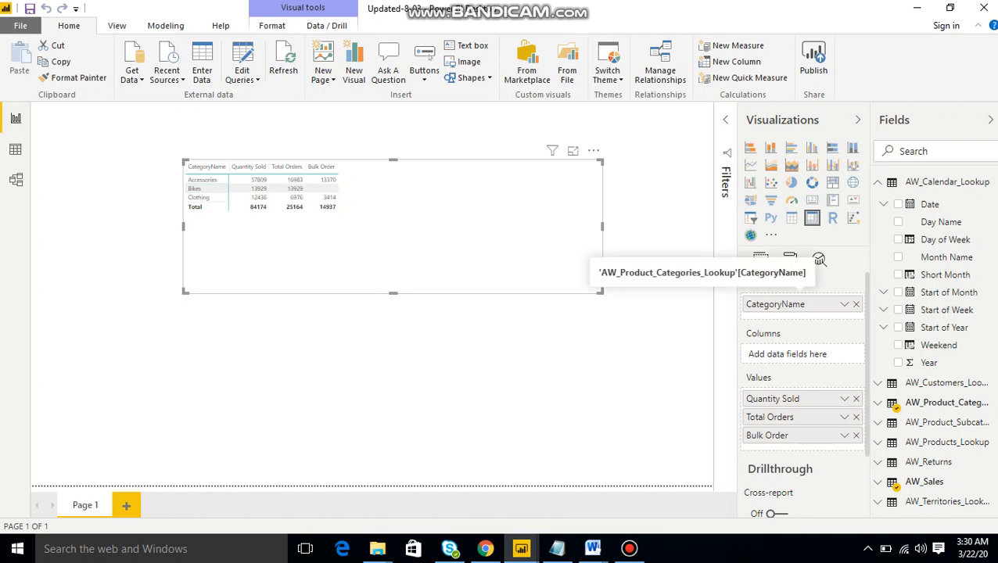
Remove CategoryName from the matrix rows and Quantity Sold and Bulk Order from its values.
{"action": "left_click", "coordinate": [856, 304]}
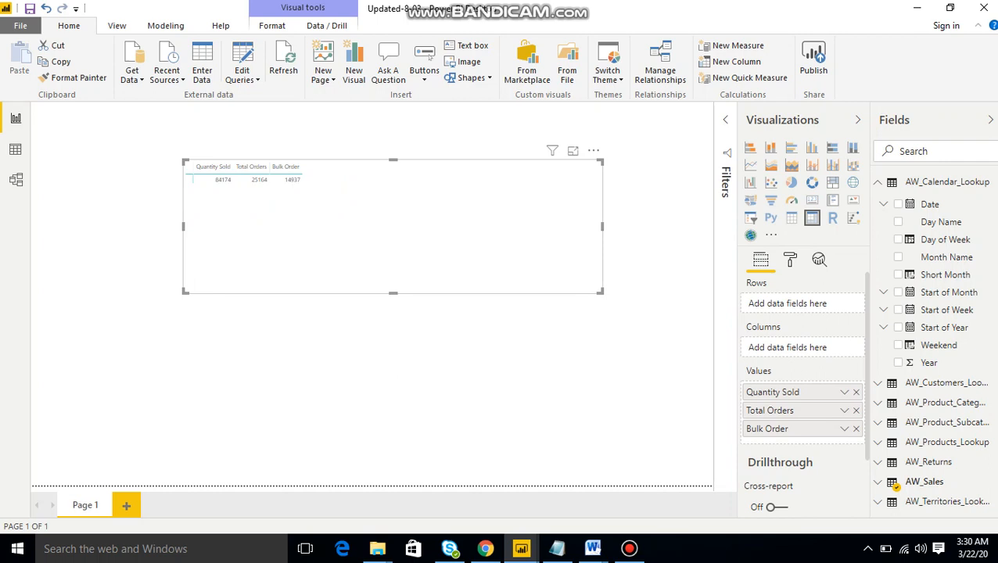
{"action": "left_click", "coordinate": [856, 391]}
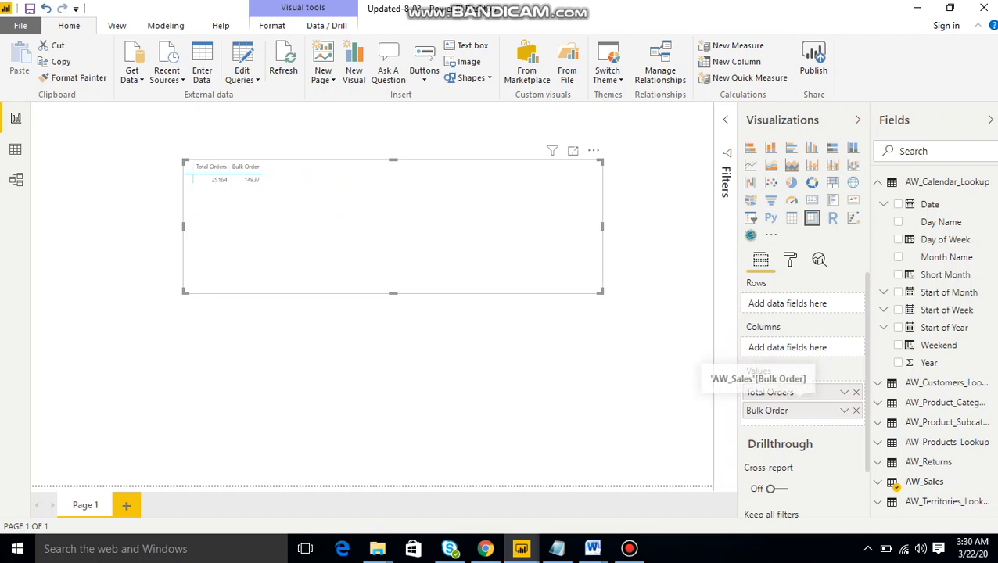
{"action": "left_click", "coordinate": [856, 409]}
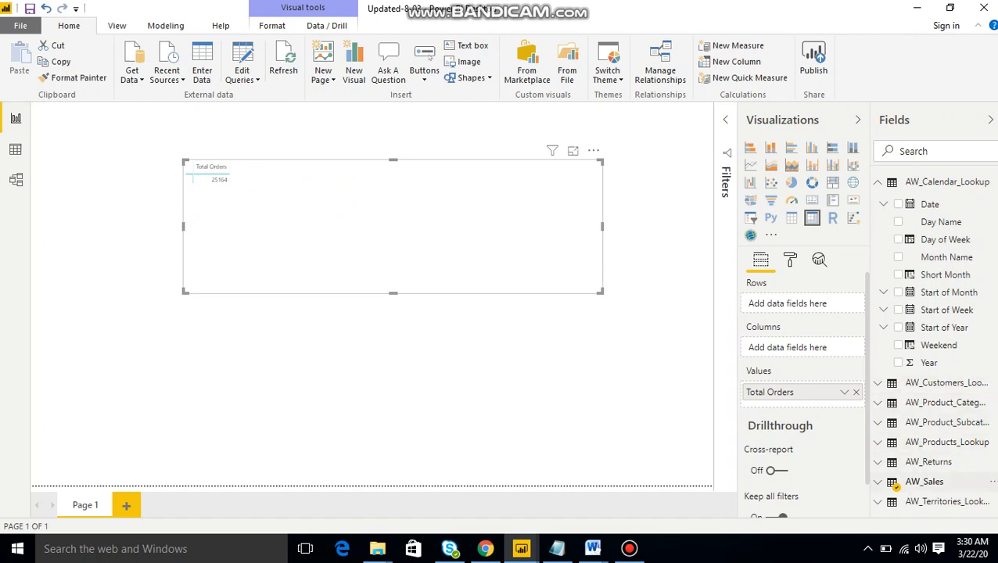
Add the Weekend Orders measure from AW_Sales to the matrix values below Total Orders.
{"action": "left_click", "coordinate": [925, 481]}
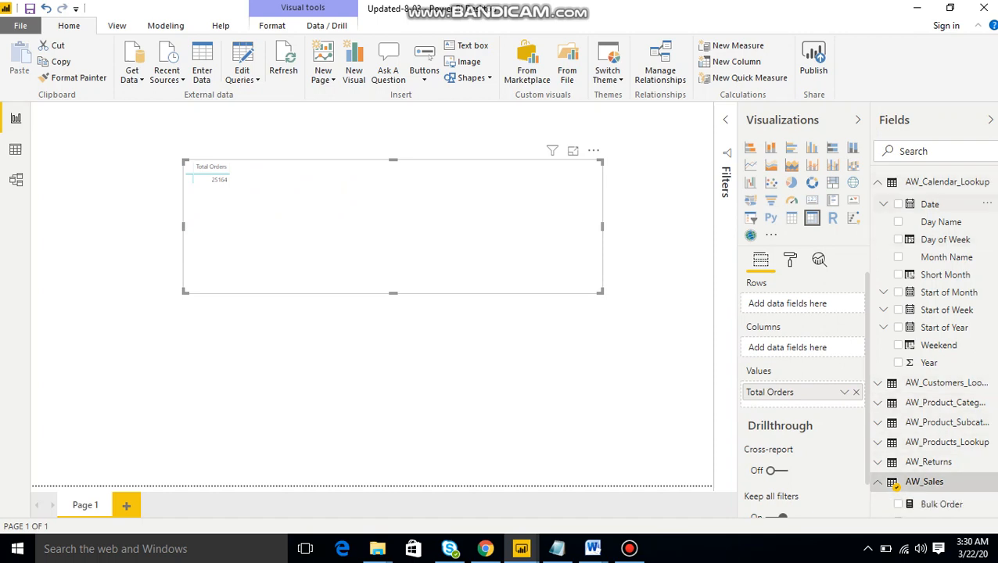
{"action": "left_click", "coordinate": [883, 203]}
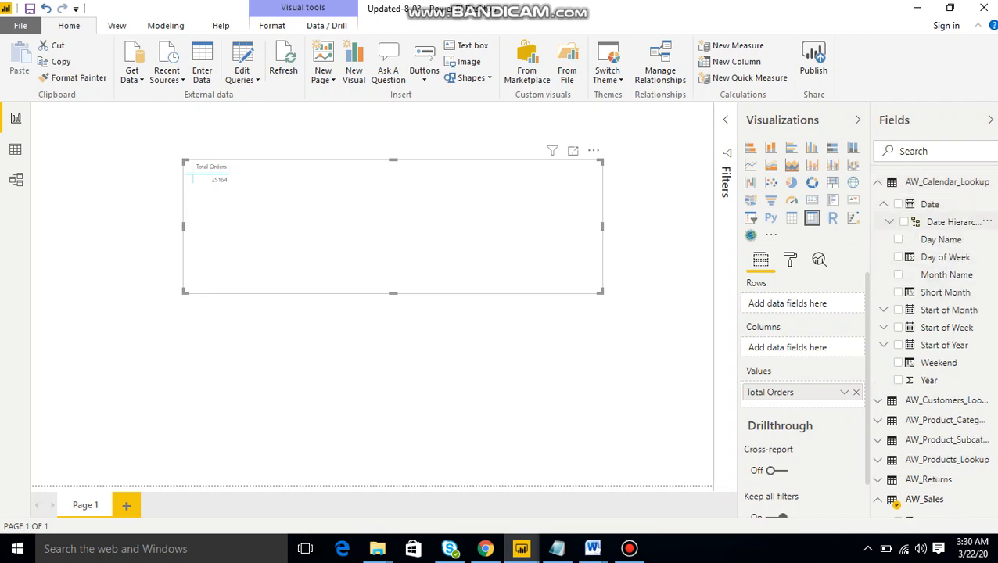
{"action": "left_click", "coordinate": [883, 203]}
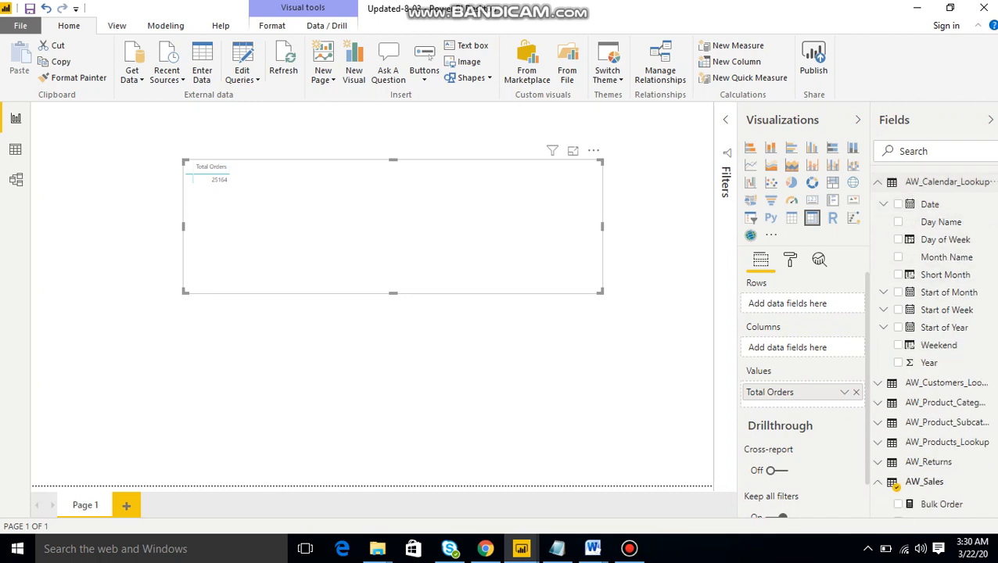
{"action": "left_click", "coordinate": [877, 182]}
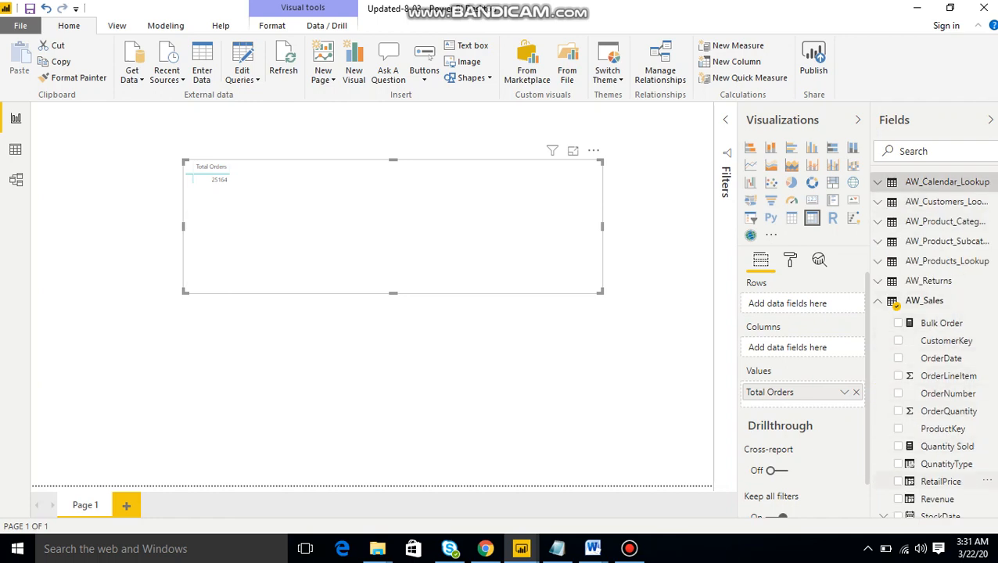
{"action": "scroll", "coordinate": [931, 344], "scroll_direction": "down", "scroll_amount": 3}
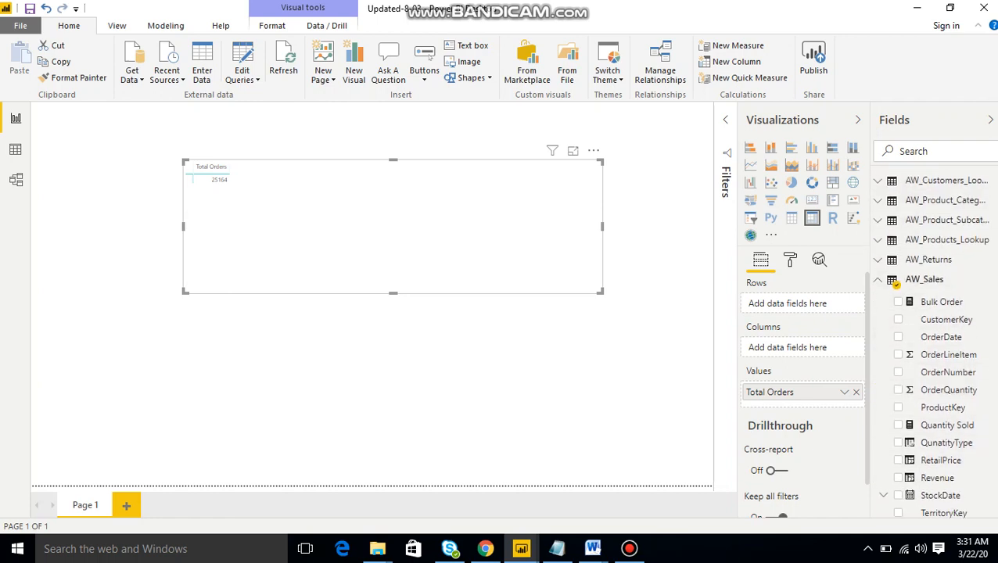
{"action": "scroll", "coordinate": [950, 498], "scroll_direction": "down", "scroll_amount": 2}
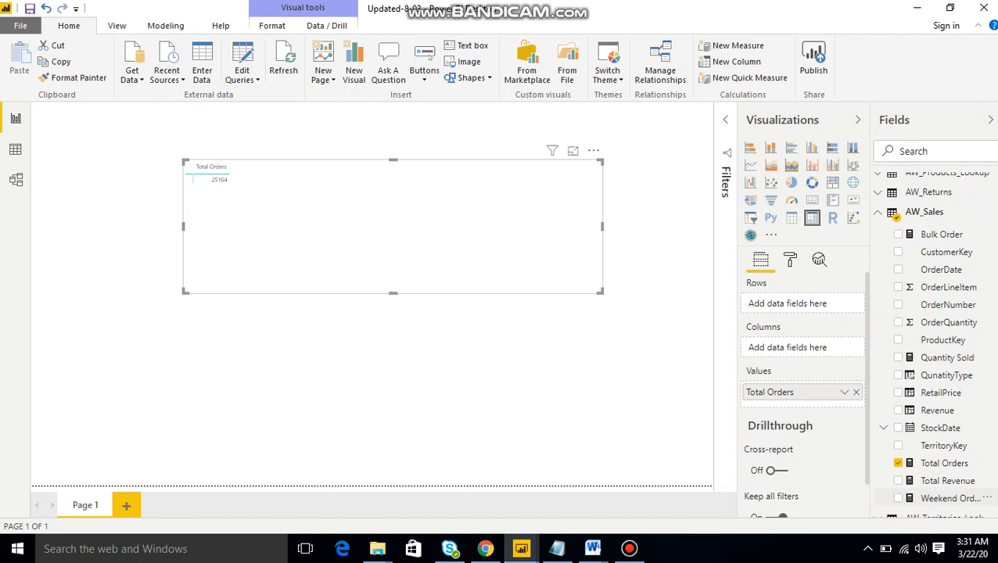
{"action": "left_click_drag", "start_coordinate": [950, 498], "coordinate": [813, 403]}
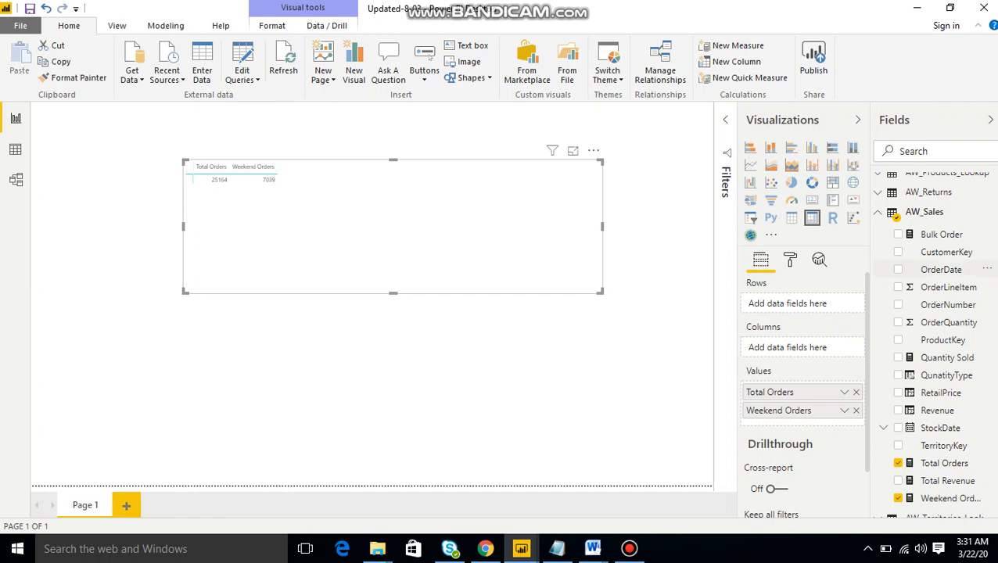
Break the matrix down by product category, using CategoryName as its rows.
{"action": "scroll", "coordinate": [930, 344], "scroll_direction": "up", "scroll_amount": 2}
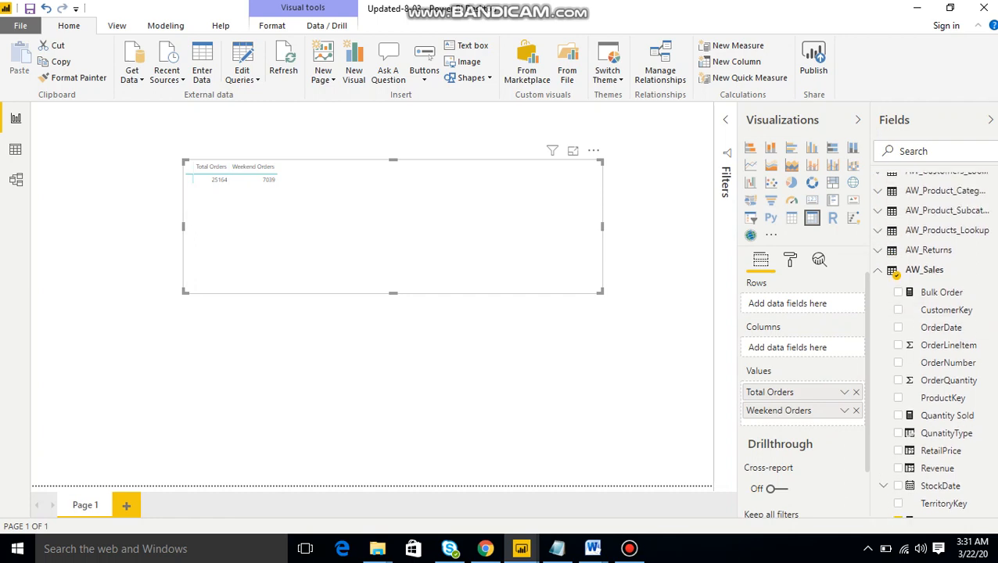
{"action": "scroll", "coordinate": [930, 344], "scroll_direction": "up", "scroll_amount": 1}
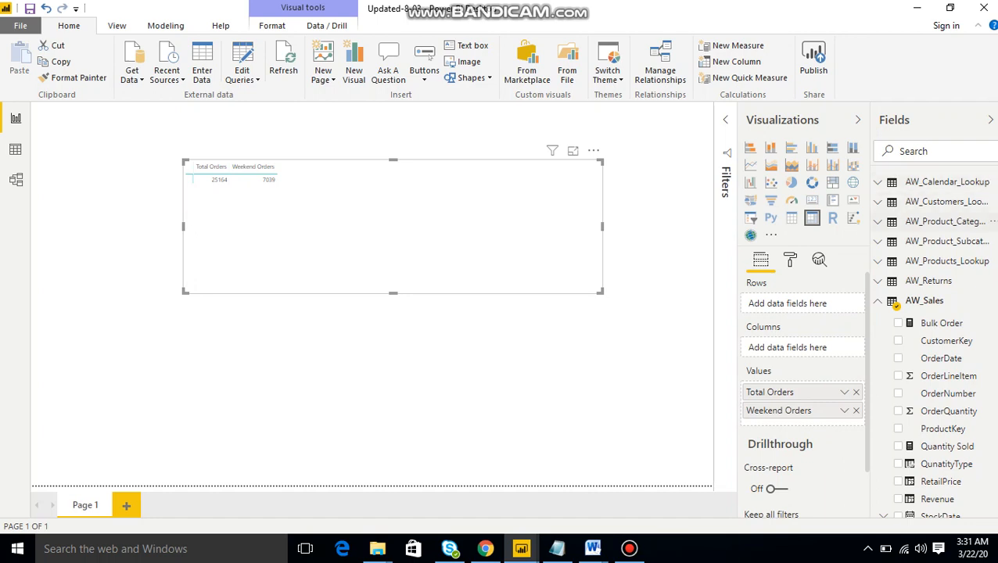
{"action": "left_click", "coordinate": [939, 221]}
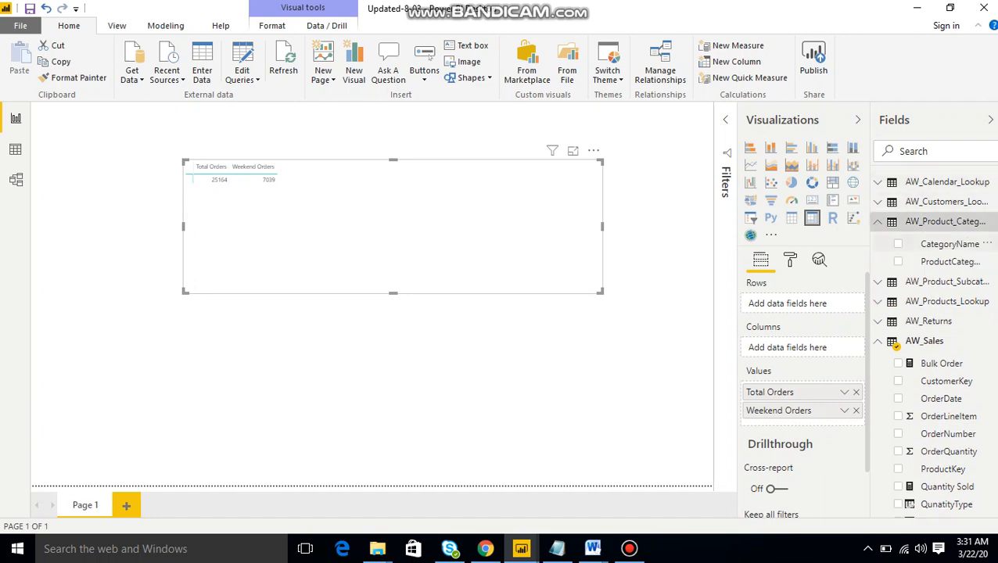
{"action": "left_click_drag", "start_coordinate": [949, 244], "coordinate": [809, 304]}
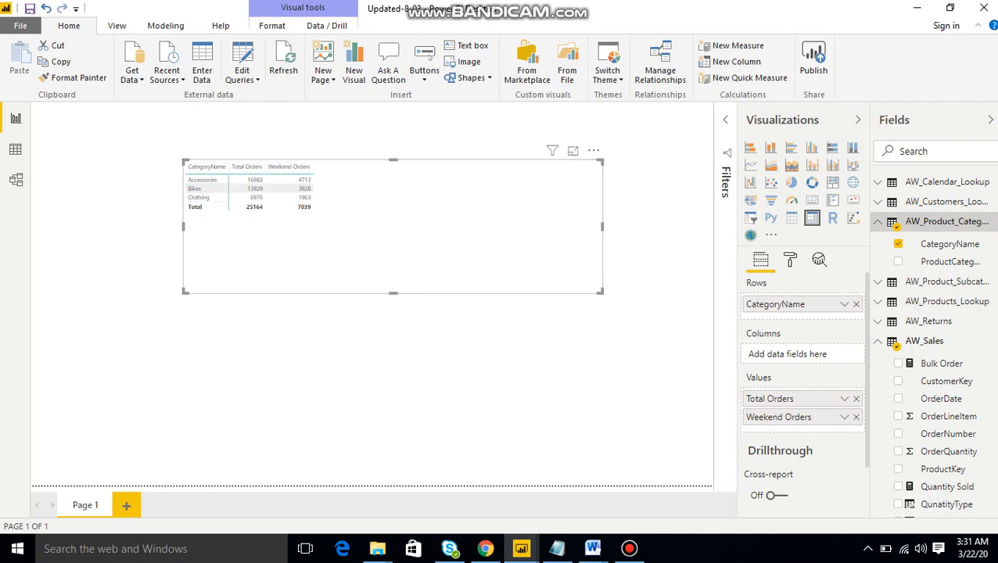
Replace CategoryName in the matrix rows with the Weekend field from AW_Calendar_Lookup.
{"action": "left_click", "coordinate": [856, 304]}
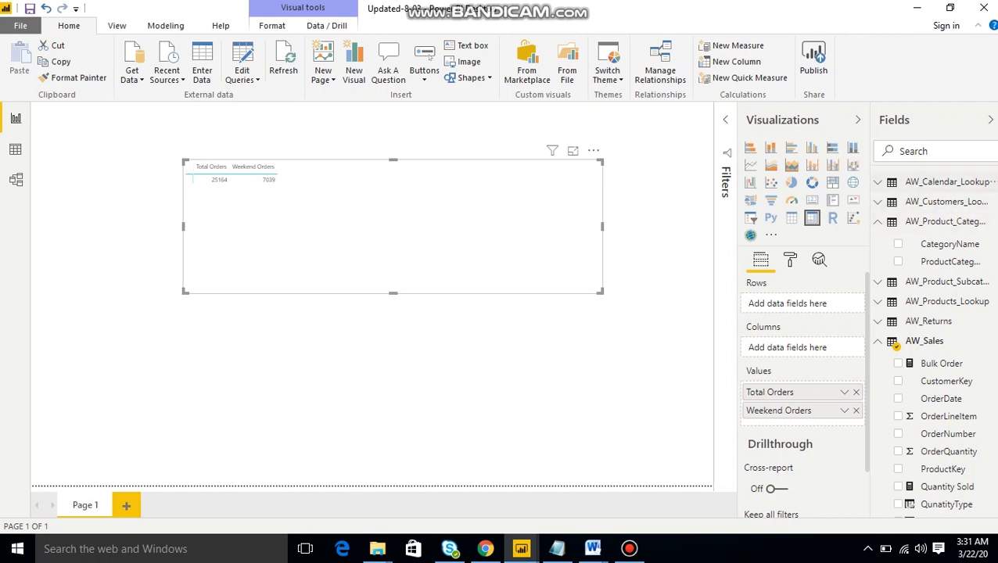
{"action": "left_click", "coordinate": [878, 182]}
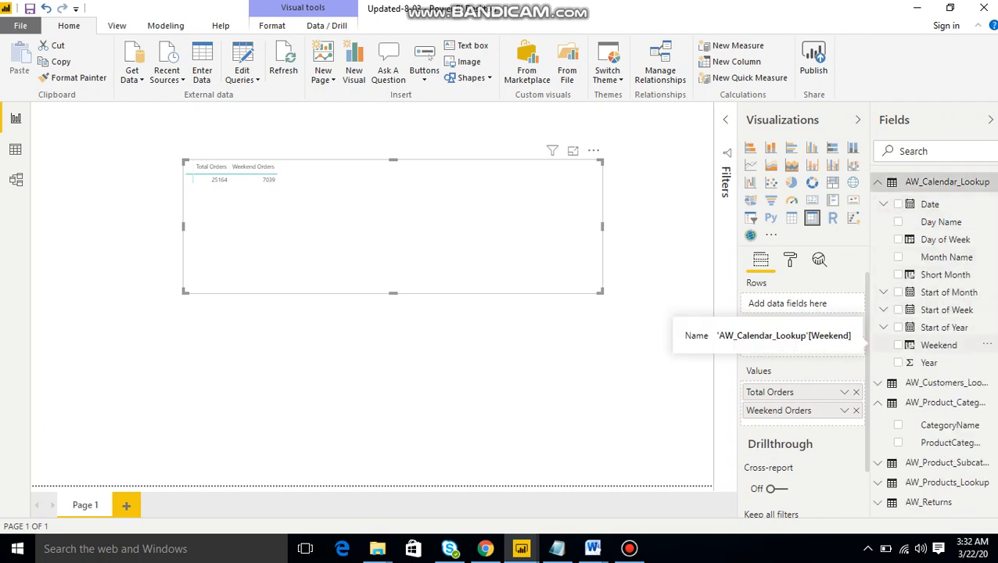
{"action": "left_click_drag", "start_coordinate": [938, 345], "coordinate": [794, 305]}
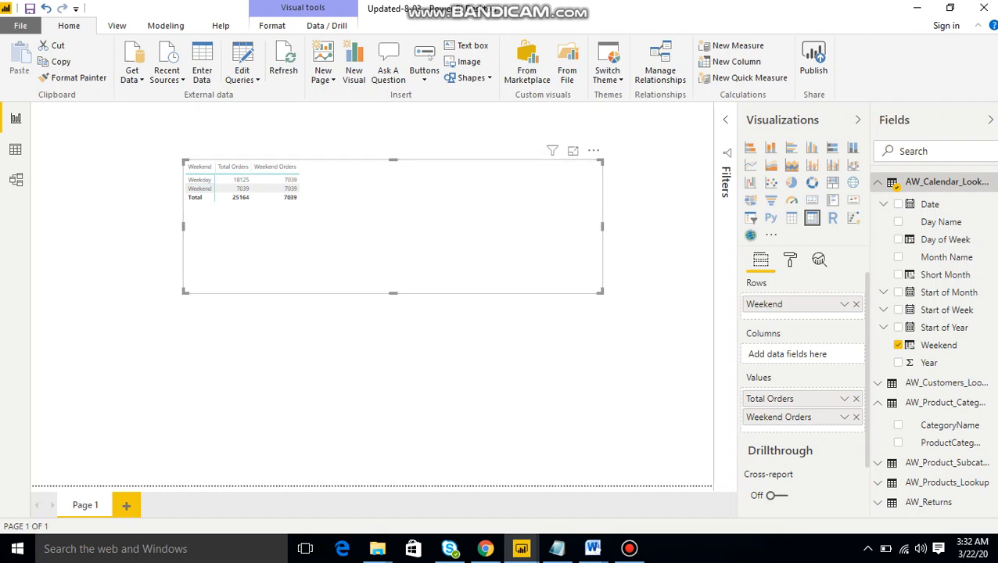
Remove Weekend from the matrix rows and put CategoryName from the product category table there instead.
{"action": "left_click", "coordinate": [856, 305]}
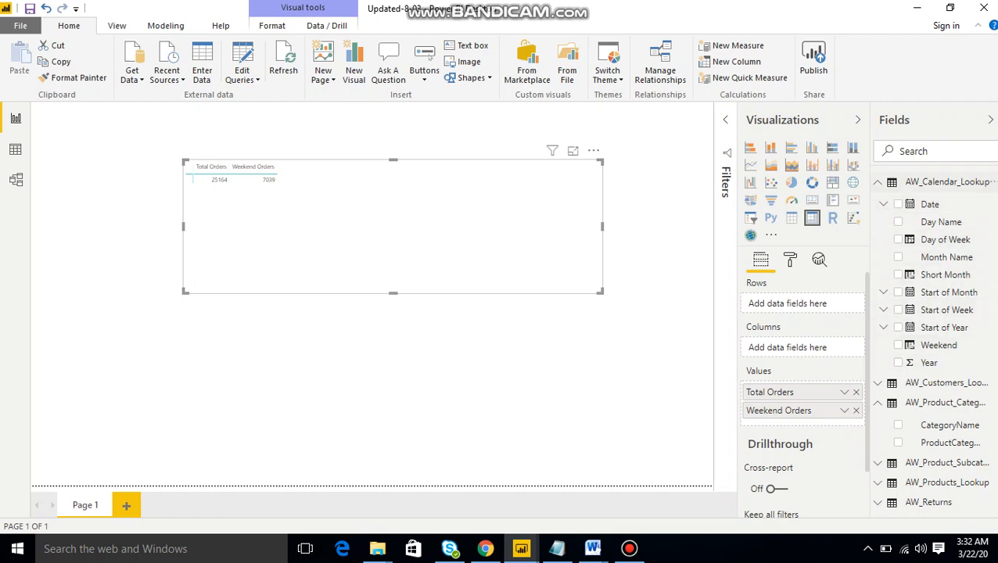
{"action": "left_click", "coordinate": [946, 181]}
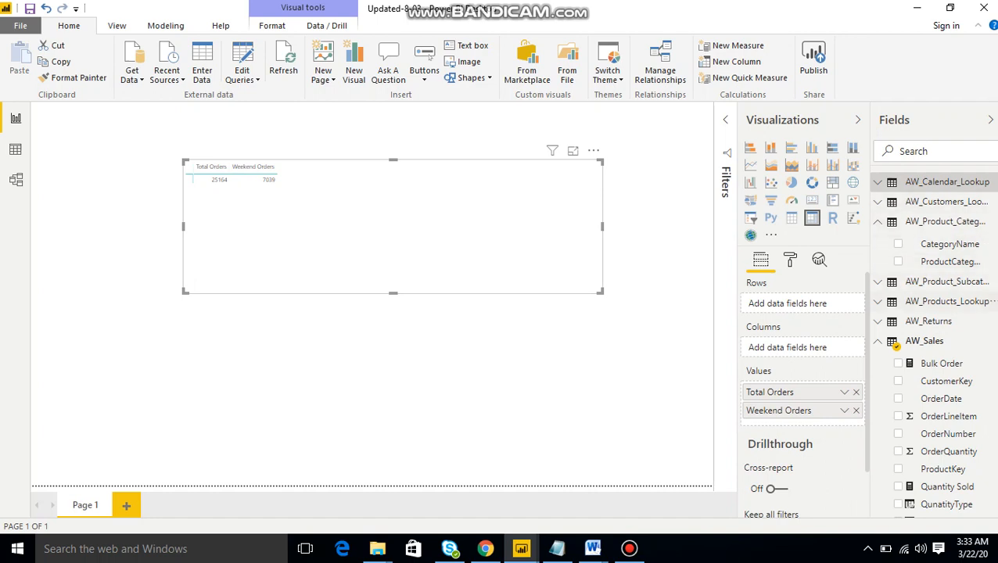
{"action": "left_click", "coordinate": [946, 201]}
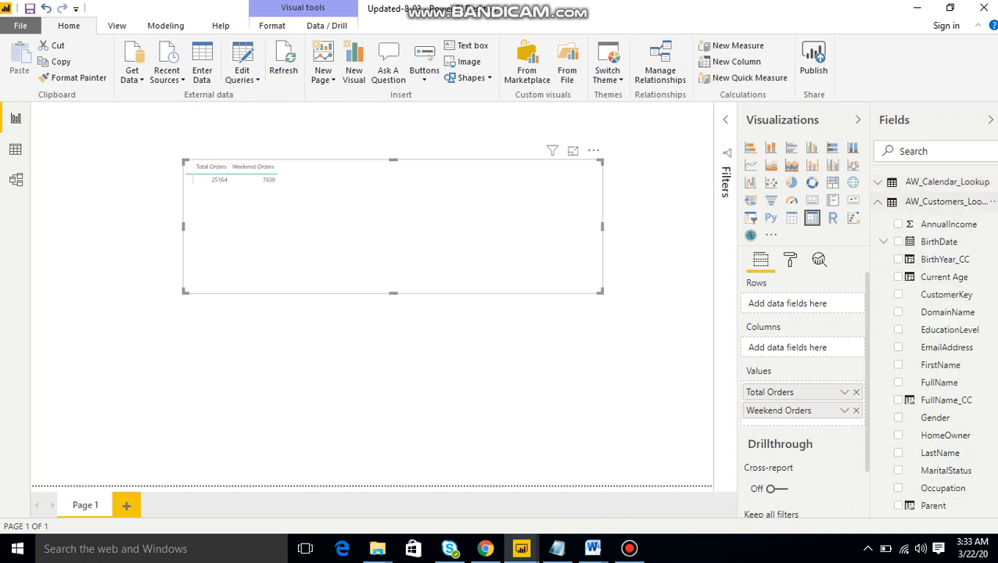
{"action": "left_click", "coordinate": [946, 181]}
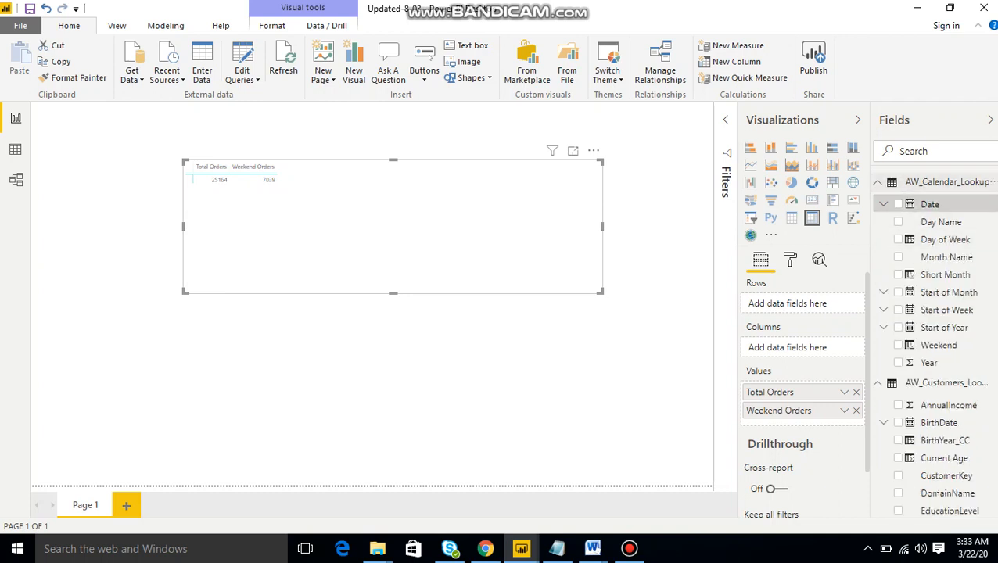
{"action": "left_click", "coordinate": [946, 182]}
{"action": "left_click", "coordinate": [946, 201]}
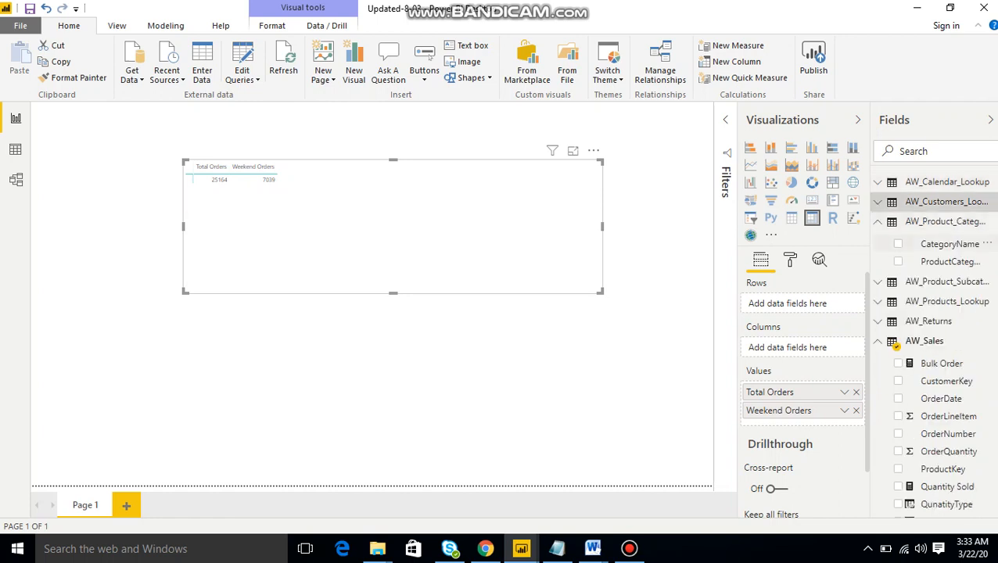
{"action": "left_click_drag", "start_coordinate": [949, 244], "coordinate": [814, 303]}
{"action": "left_click_drag", "start_coordinate": [950, 261], "coordinate": [805, 305]}
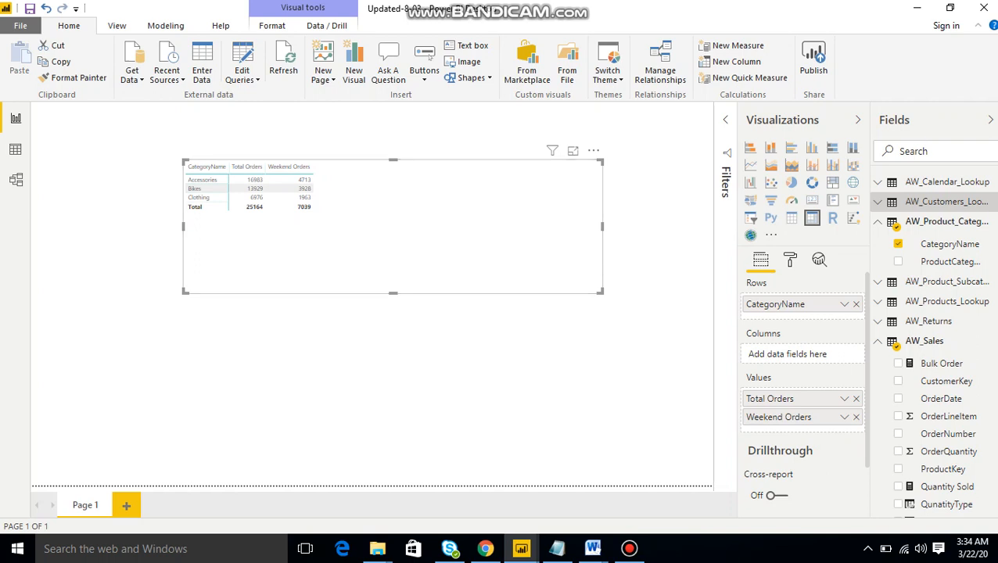
{"action": "mouse_move", "coordinate": [629, 548]}
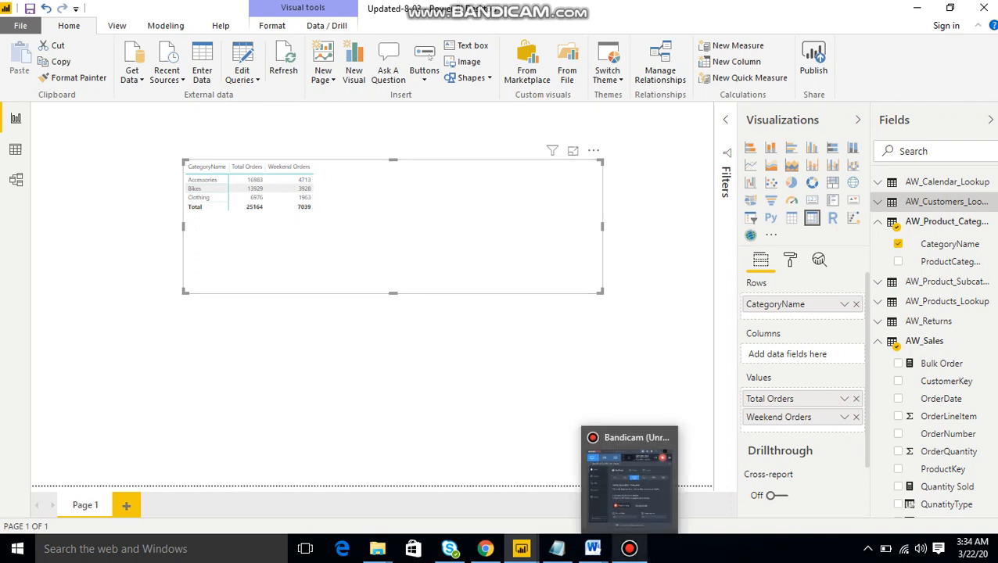